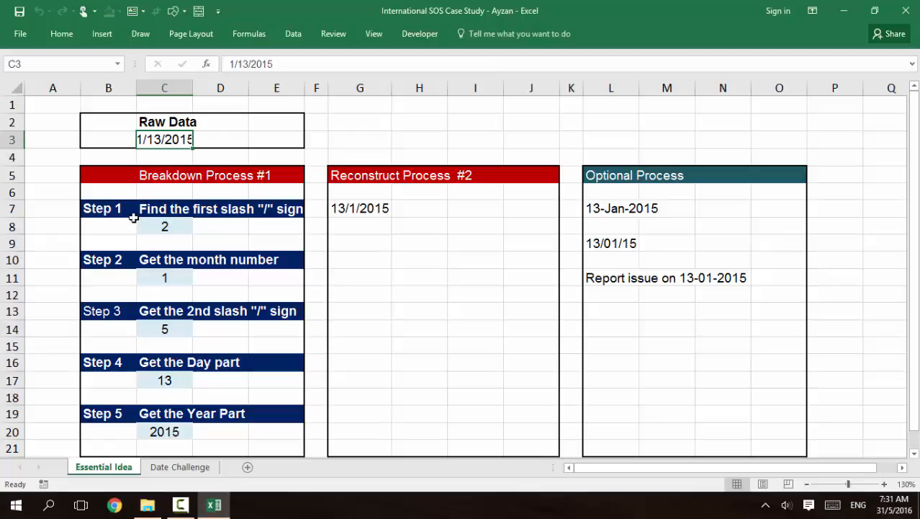
- Widen column C slightly so that the raw date in C3 fits inside its cell
click(144, 194)
click(153, 140)
mouse_move(191, 87)
mouse_down()
mouse_move(214, 87)
mouse_move(206, 87)
mouse_up()
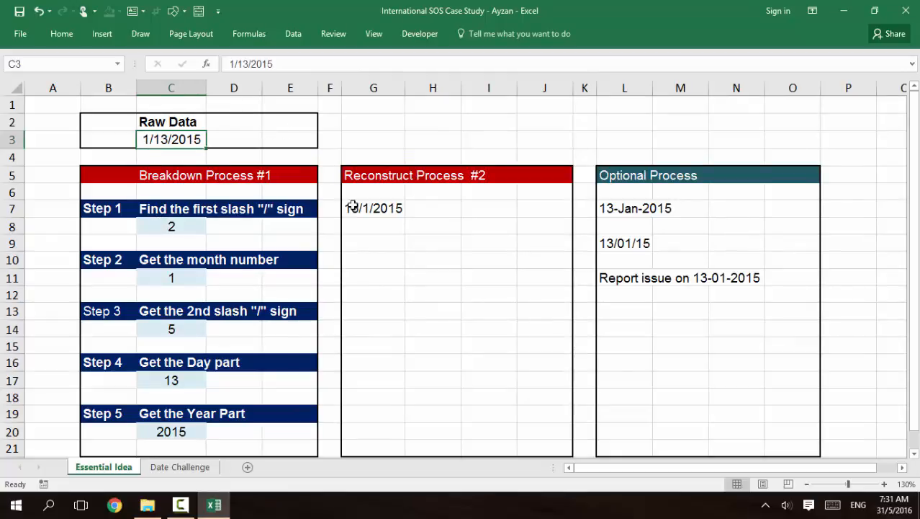
- Try to format the raw date in C3 with the custom number format mm/dd/yyy, and undo it
double_click(64, 36)
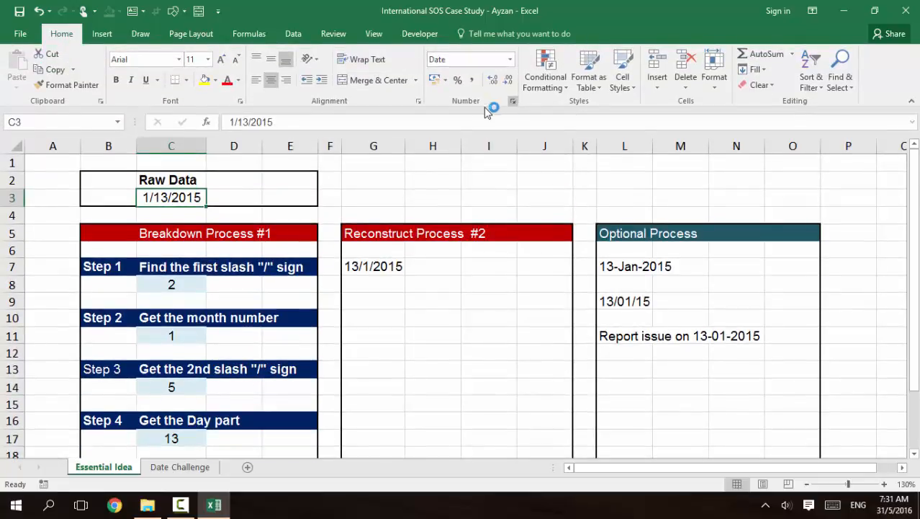
click(514, 103)
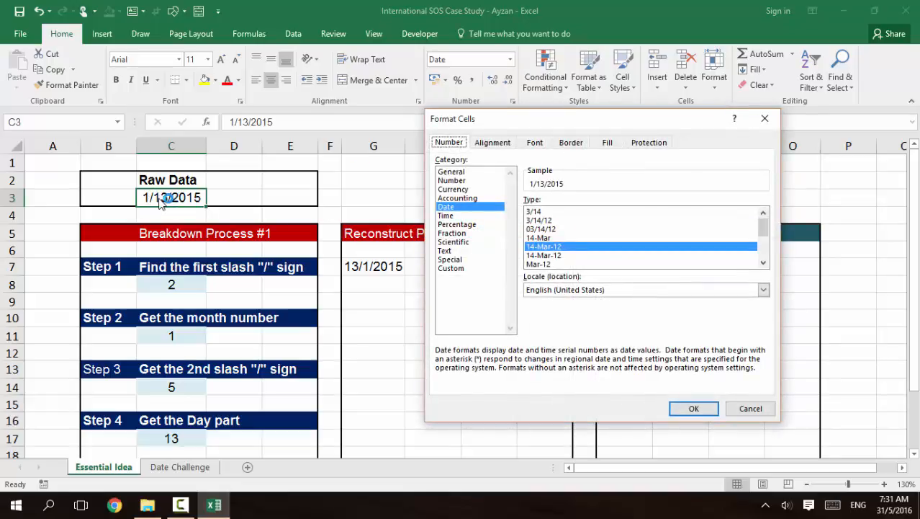
click(452, 269)
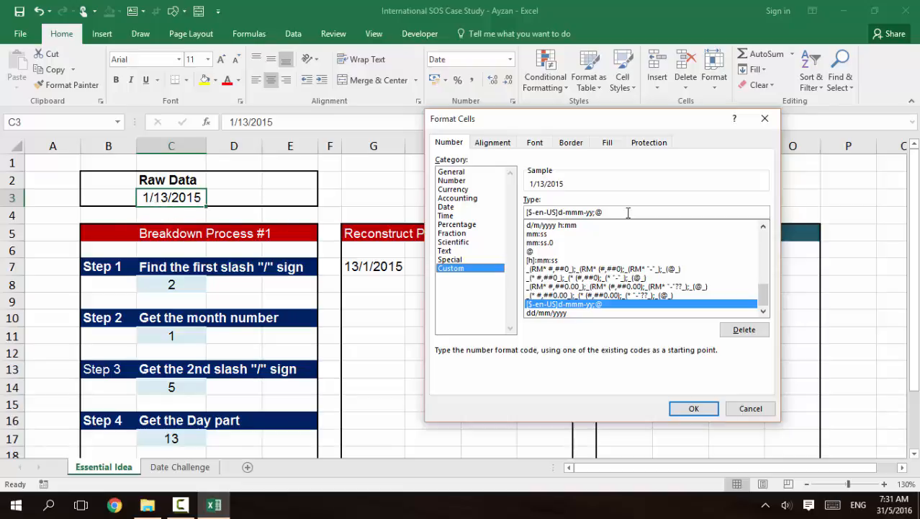
drag(616, 212, 357, 207)
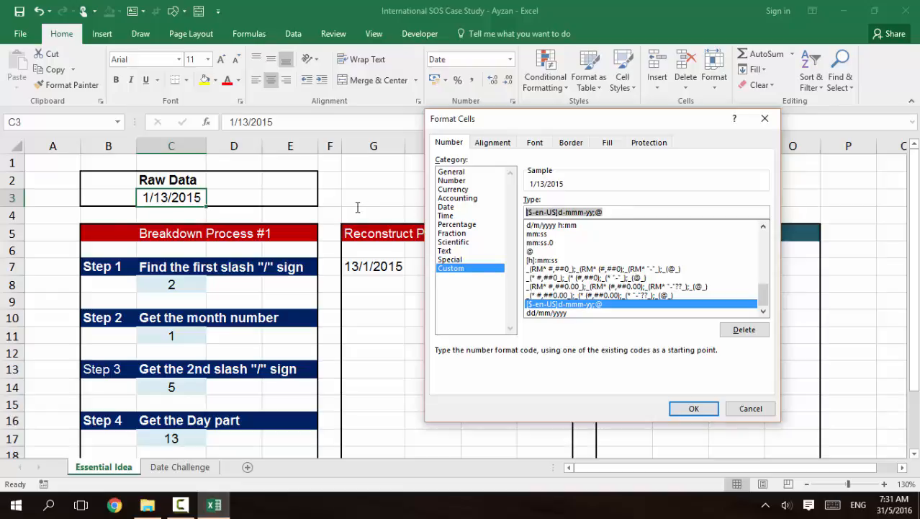
text(mm/dd/yy)
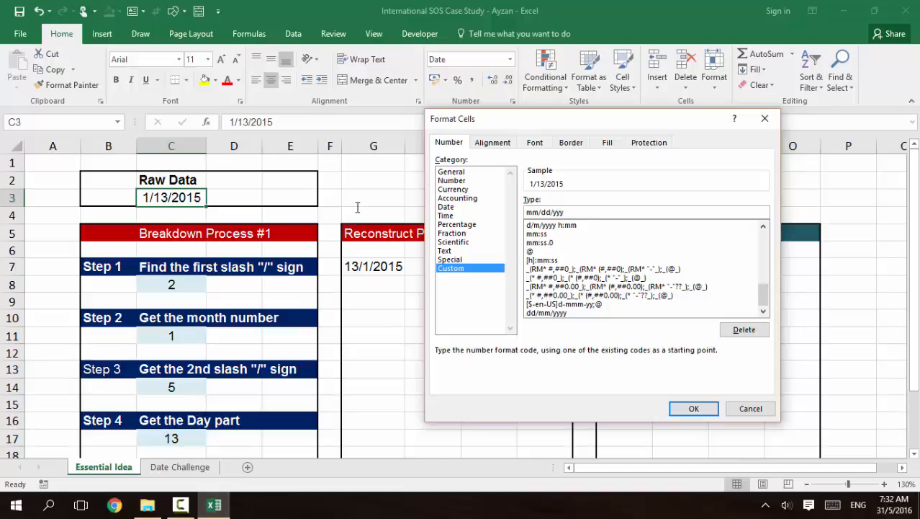
key(Return)
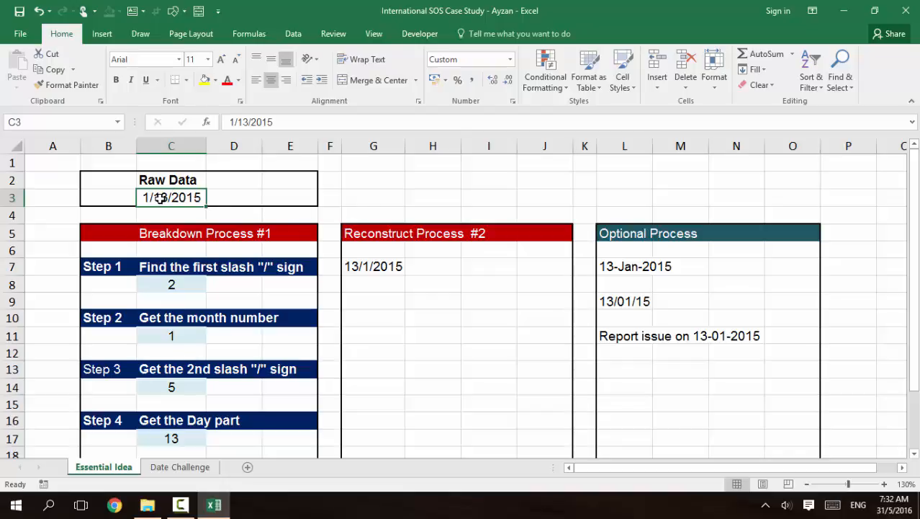
key(ctrl+z)
- Examine the SEARCH formula in C8 that locates the first slash of the raw date
click(161, 292)
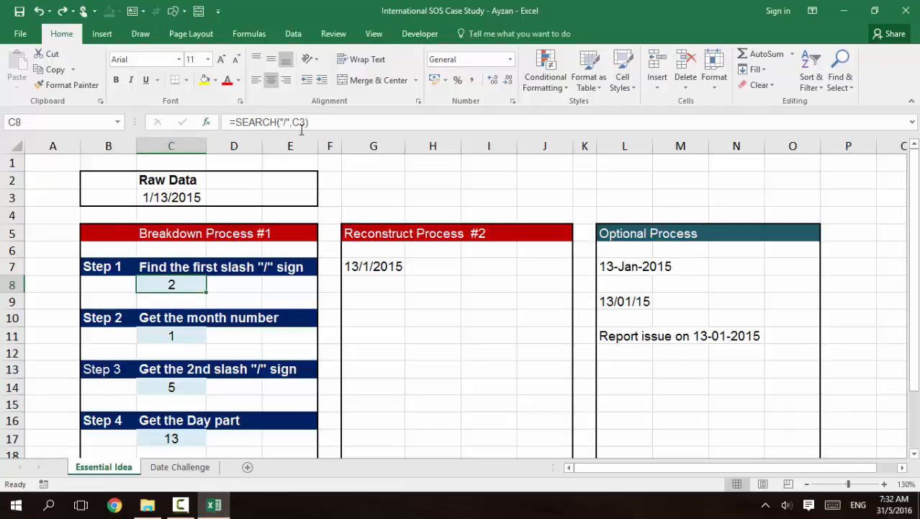
double_click(62, 34)
scroll(180, 328, up, 3)
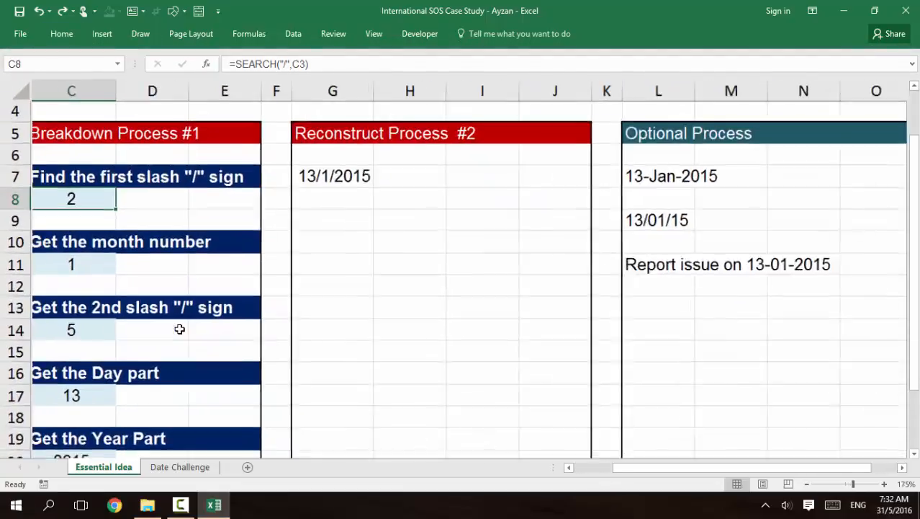
drag(643, 467, 510, 467)
scroll(325, 384, up, 1)
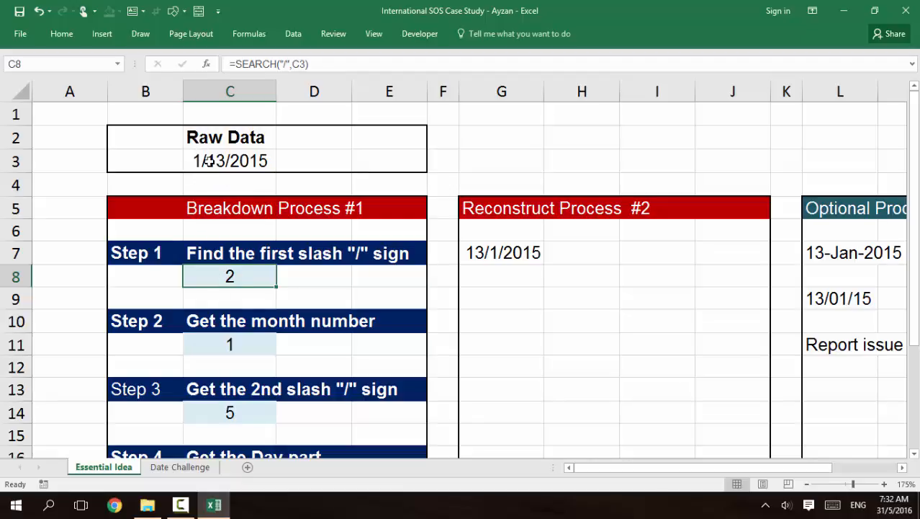
- Inspect the LEFT formula in C11 that extracts the month number, including its C8-1 argument
click(227, 342)
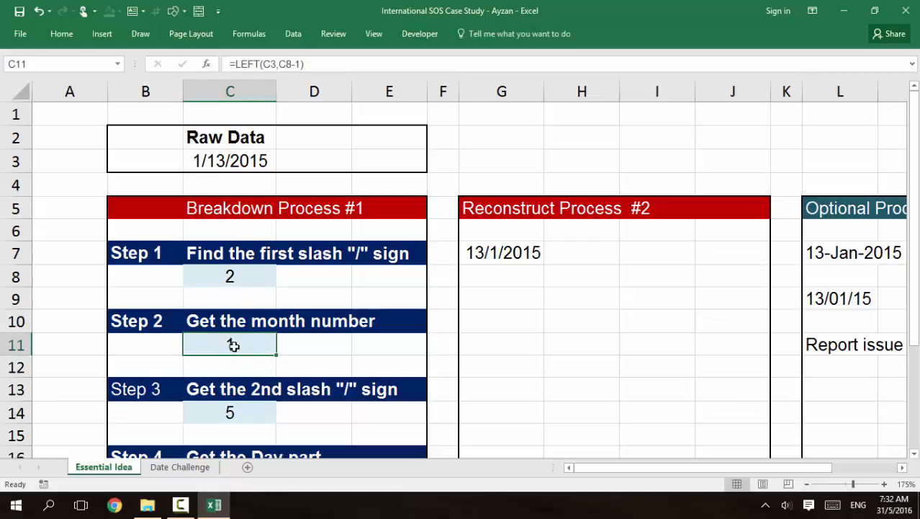
double_click(233, 345)
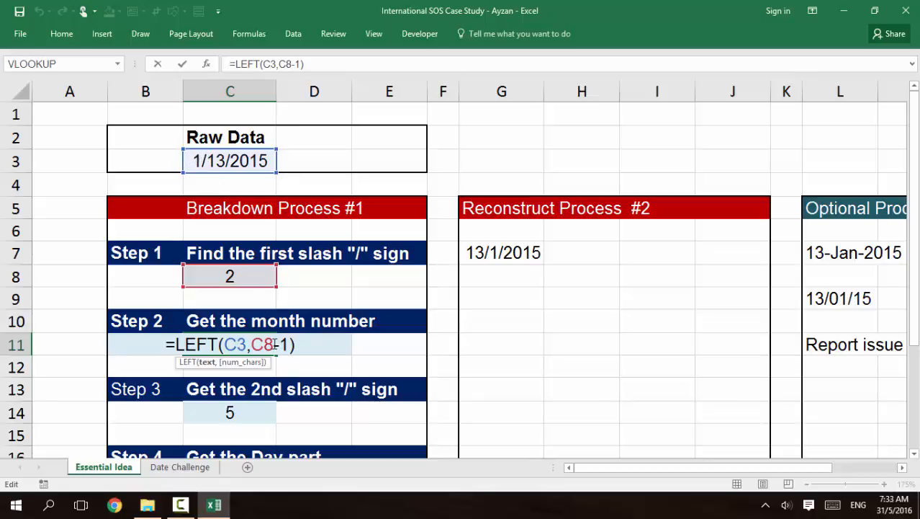
drag(275, 344, 288, 344)
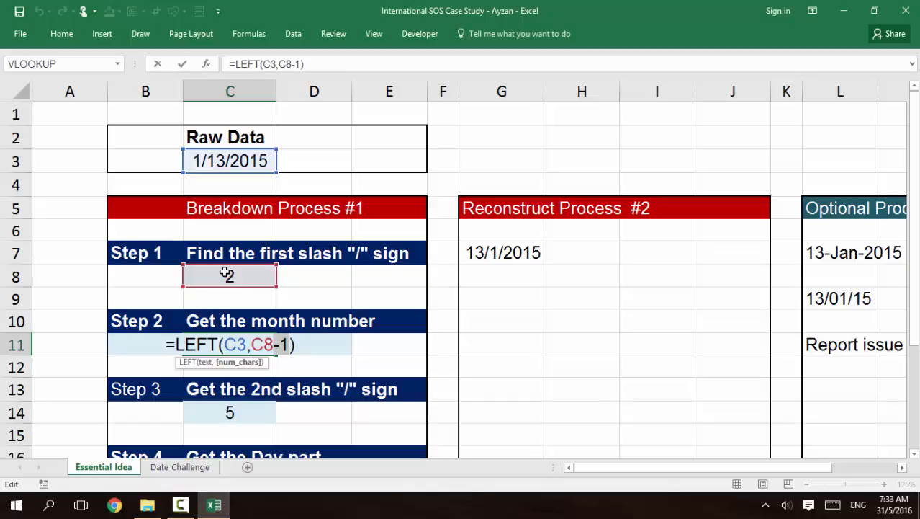
key(ctrl+Return)
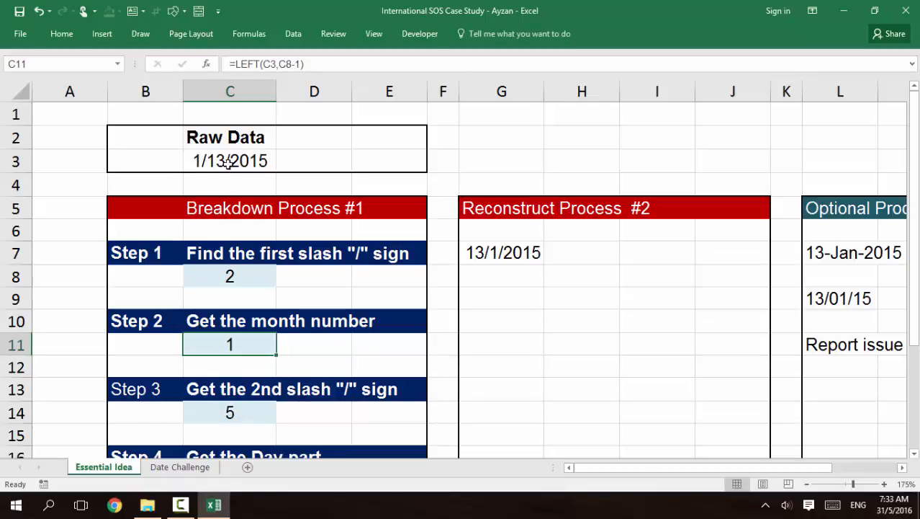
- Inspect the SEARCH formula in C14 that finds the second slash and its start-position argument
click(232, 412)
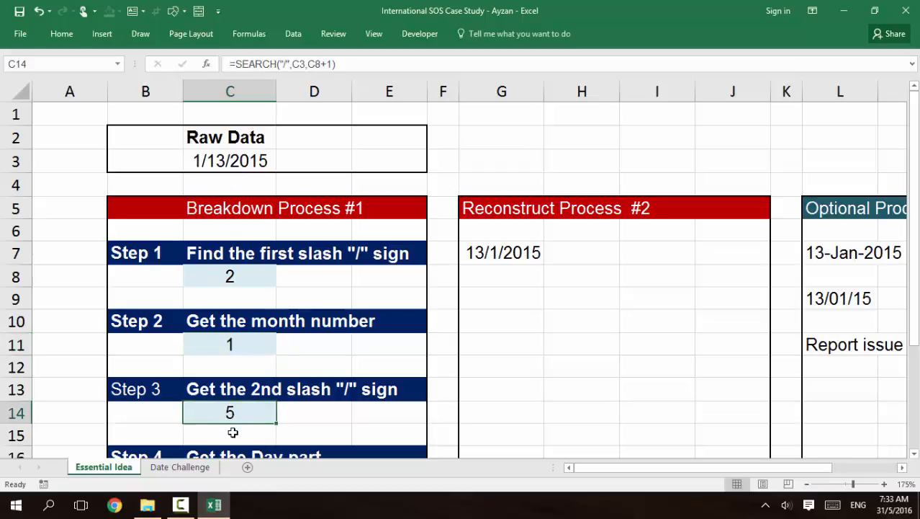
double_click(224, 412)
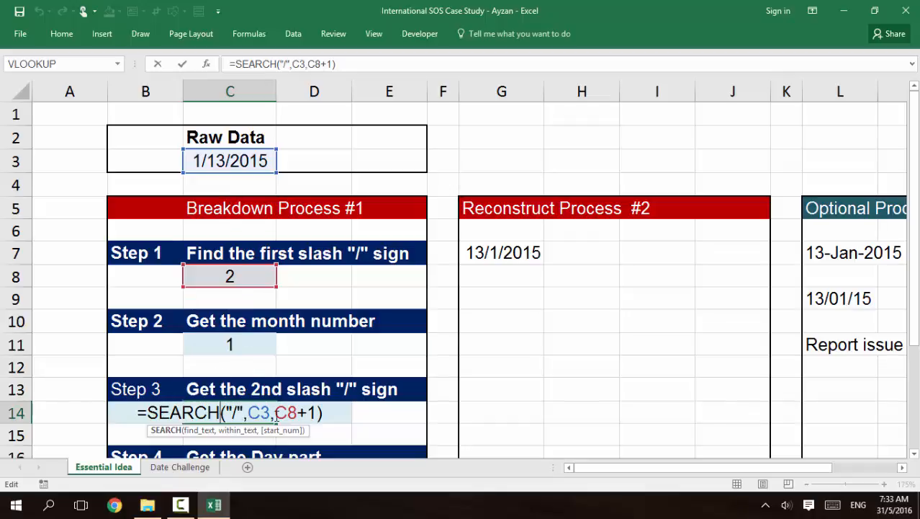
key(Return)
- Study the MID formula in C17 that extracts the day, checking its text, start-position and length arguments against the referenced cells
scroll(202, 414, down, 1)
click(205, 407)
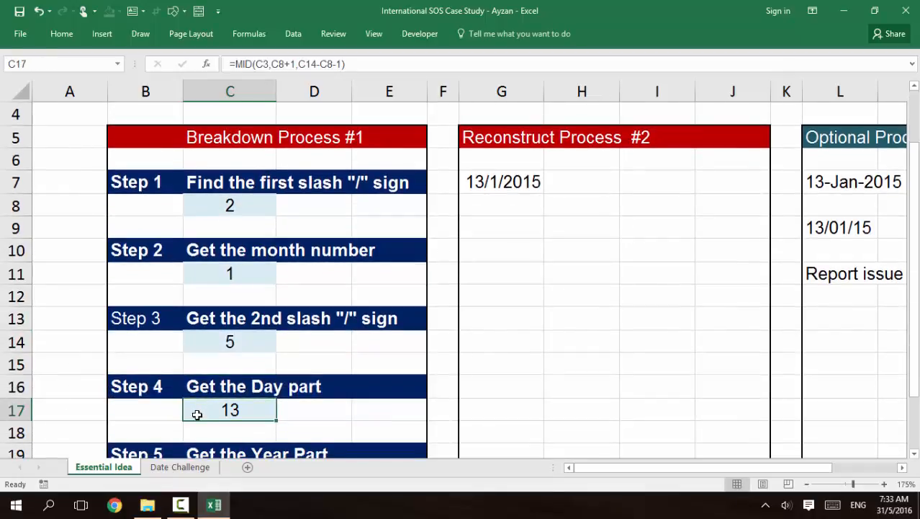
scroll(202, 412, up, 1)
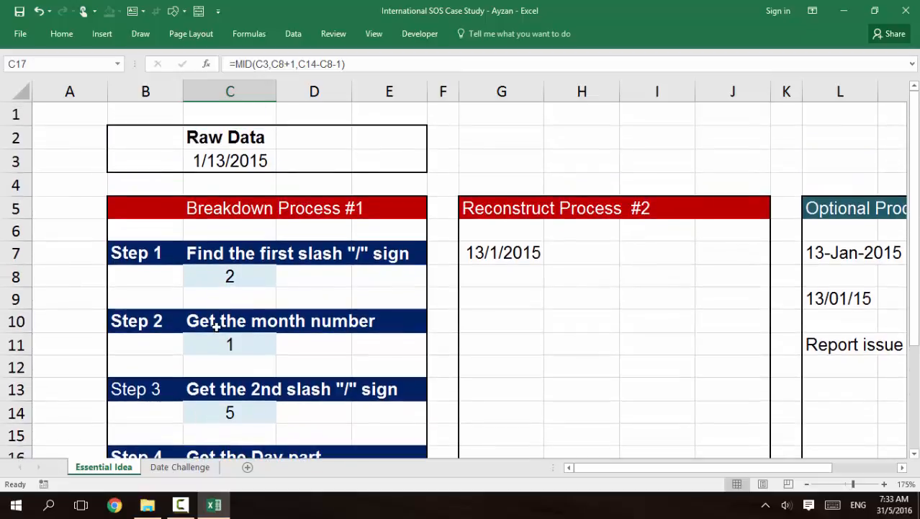
scroll(216, 326, down, 2)
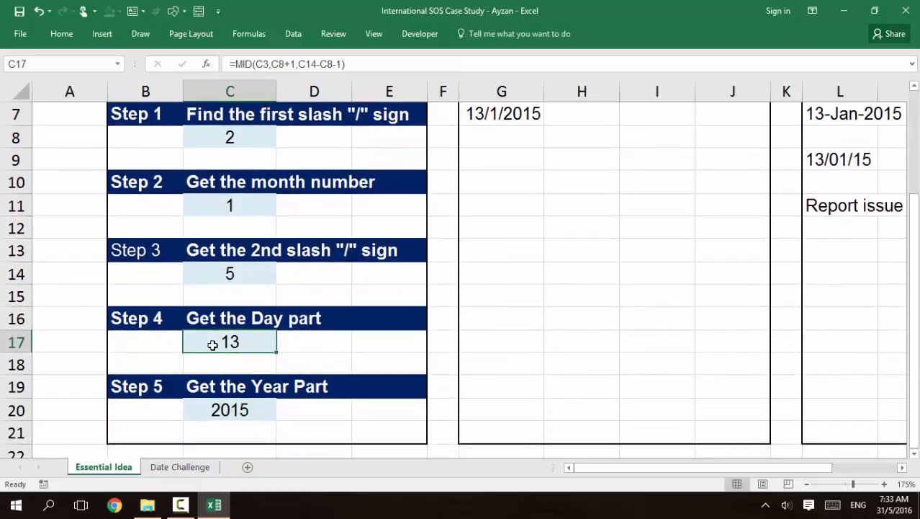
double_click(213, 345)
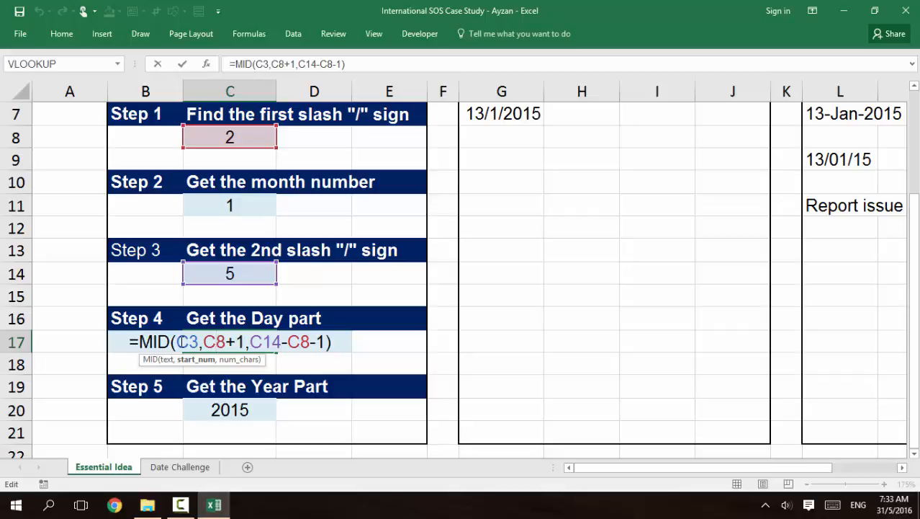
double_click(189, 342)
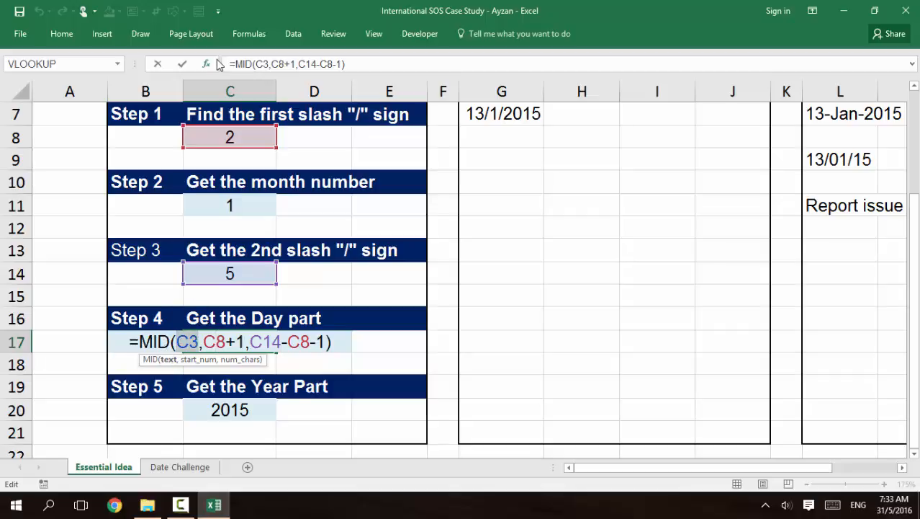
drag(205, 343, 328, 342)
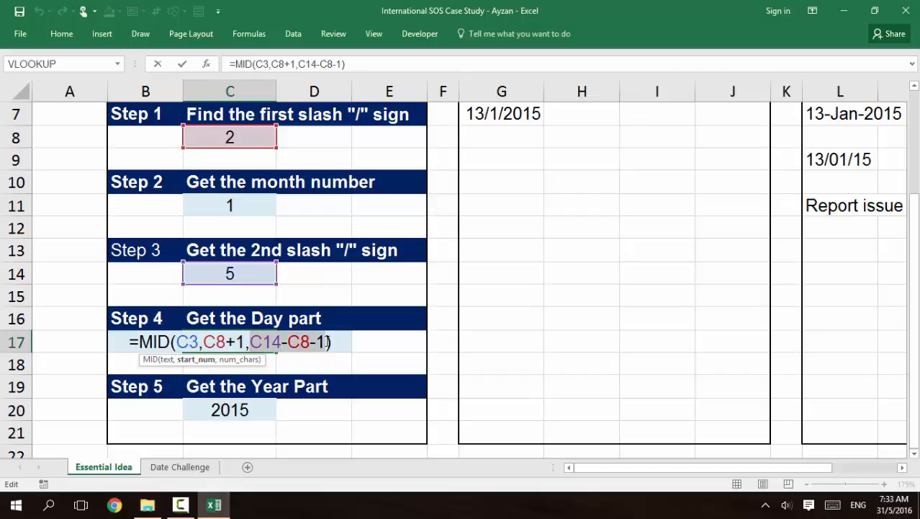
click(249, 342)
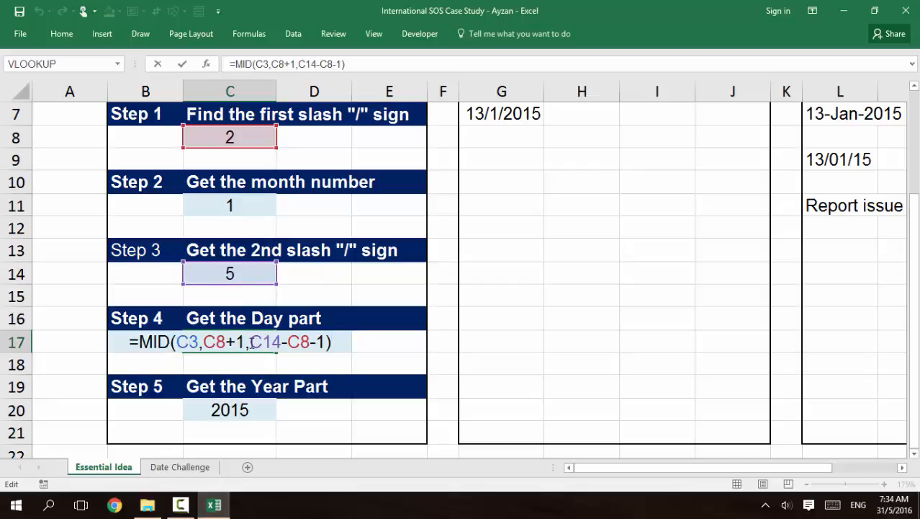
drag(250, 342, 347, 338)
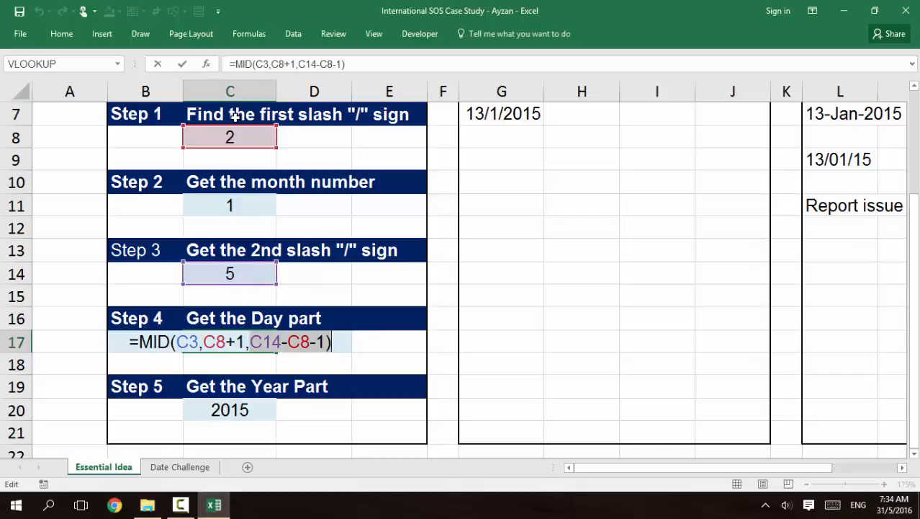
key(ctrl+Return)
scroll(227, 268, up, 2)
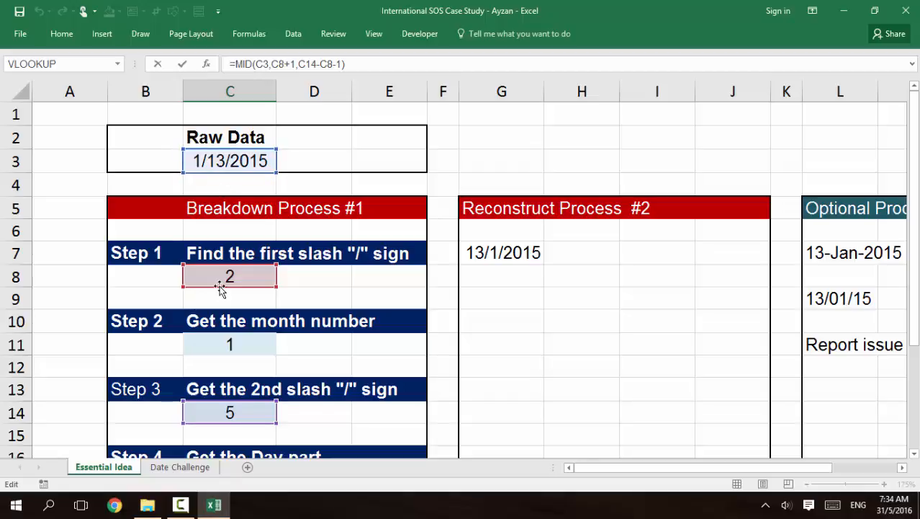
scroll(226, 290, down, 2)
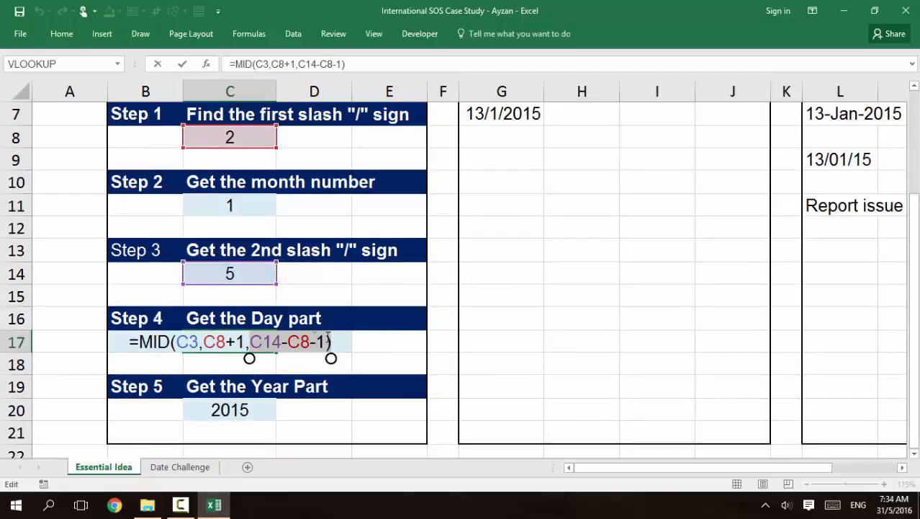
key(Return)
- Examine the RIGHT formula in C20 that extracts the year, comparing it with the raw date
click(224, 409)
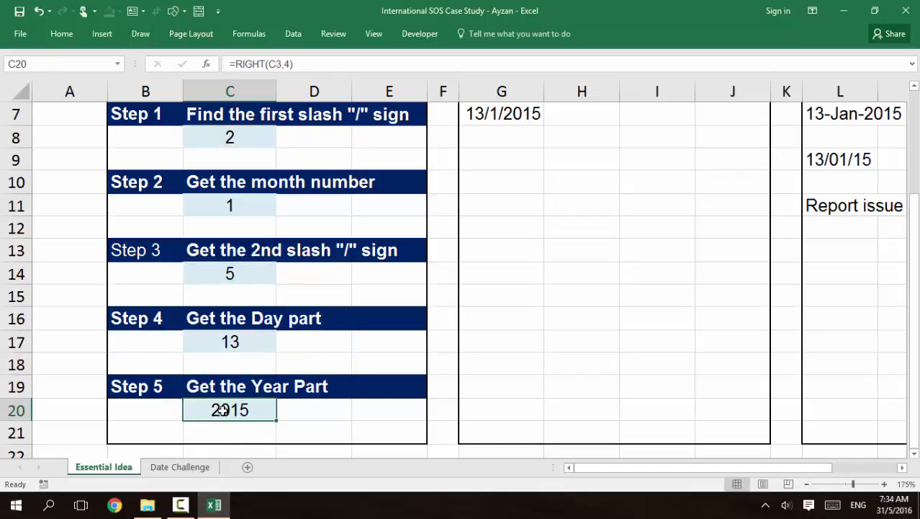
scroll(276, 146, up, 1)
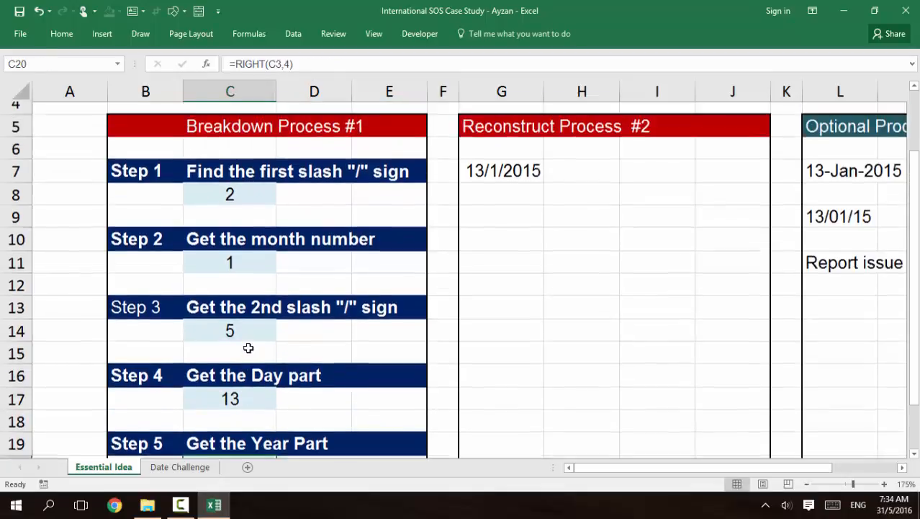
scroll(230, 305, up, 1)
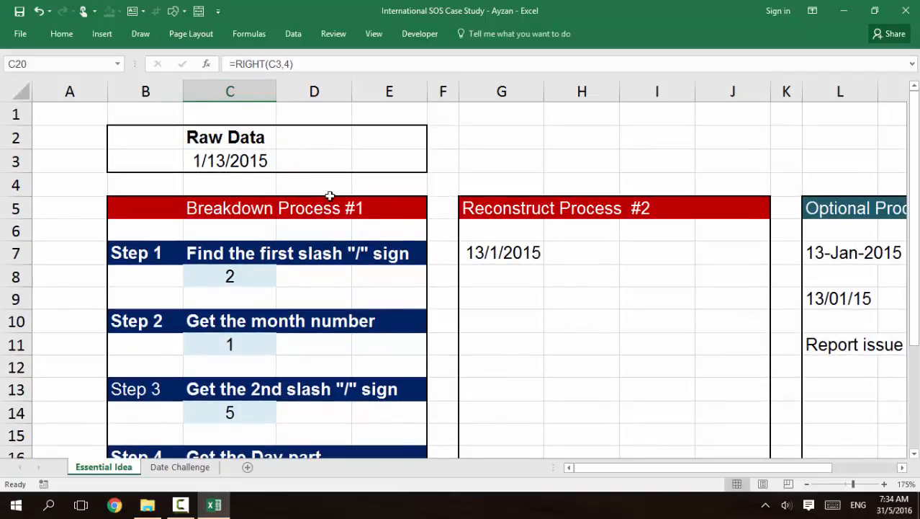
scroll(242, 360, down, 2)
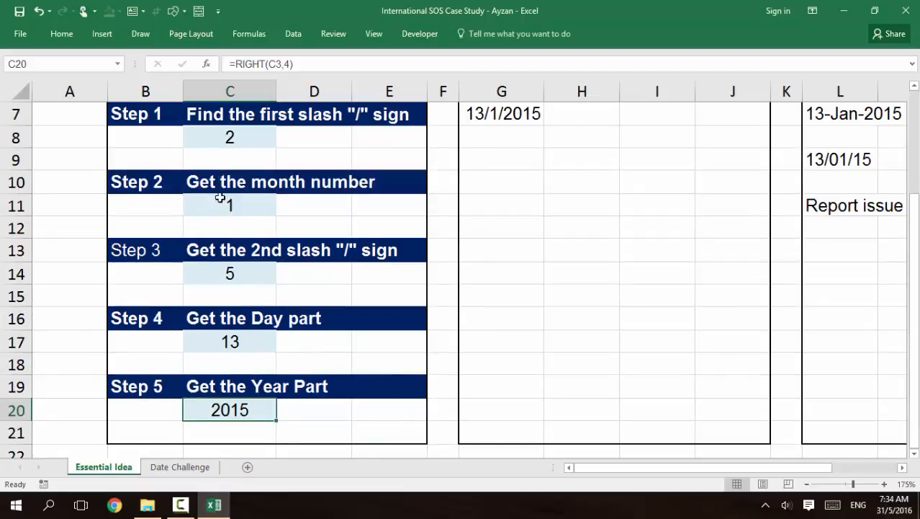
- Examine the DATE formula in G7 that rebuilds the date from the extracted year, month and day
scroll(209, 287, down, 2)
scroll(208, 287, down, 1)
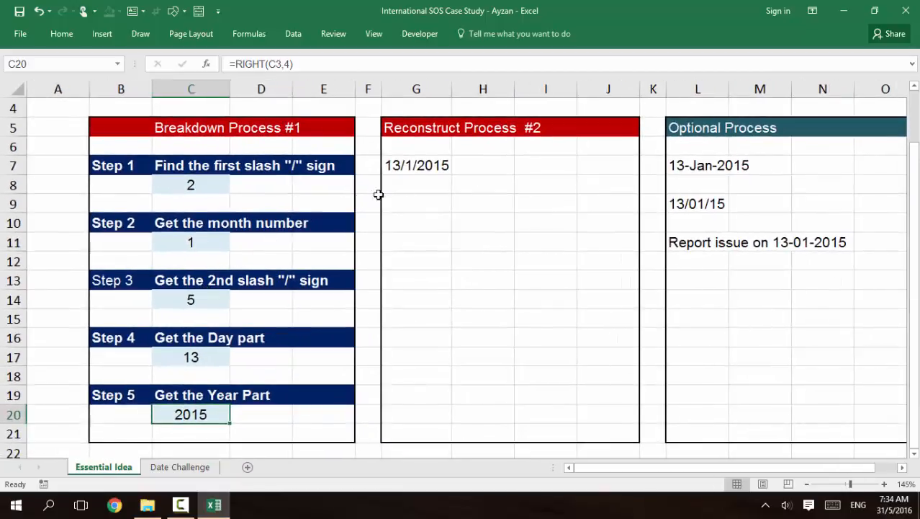
click(410, 167)
scroll(372, 250, up, 1)
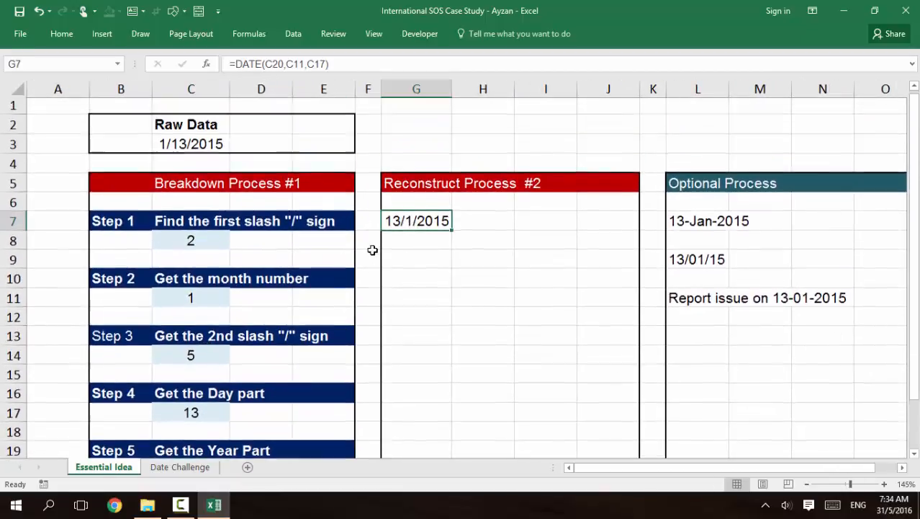
scroll(372, 250, down, 1)
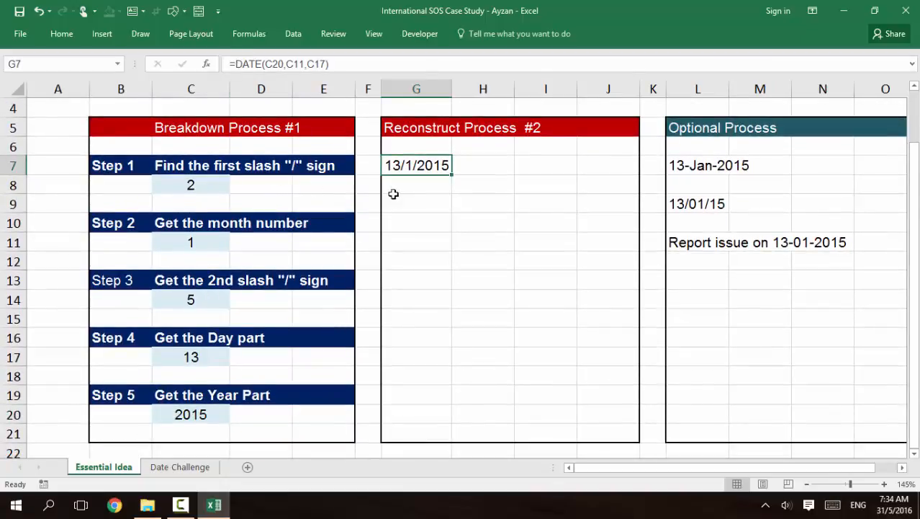
- Enter the sample formula =DATE(2017,3,7) in cell H9 of the reconstruct section
click(417, 202)
click(483, 200)
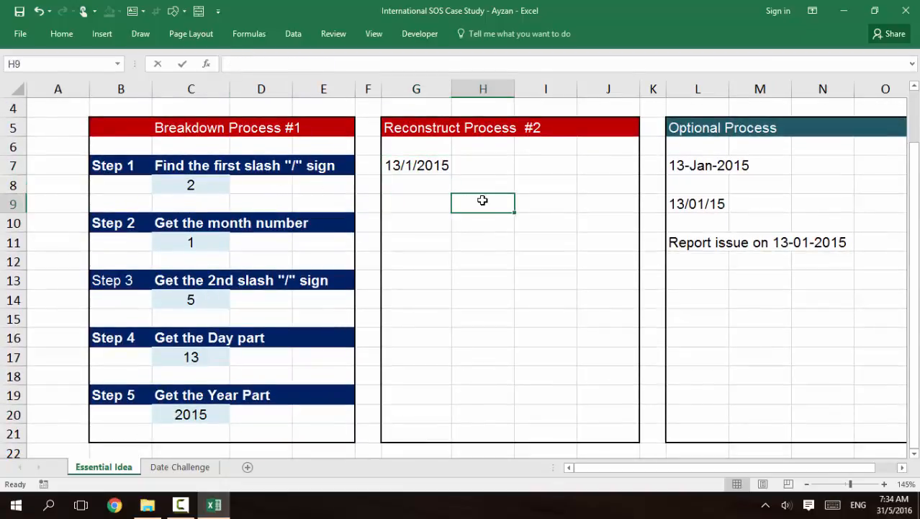
text(=date(201)
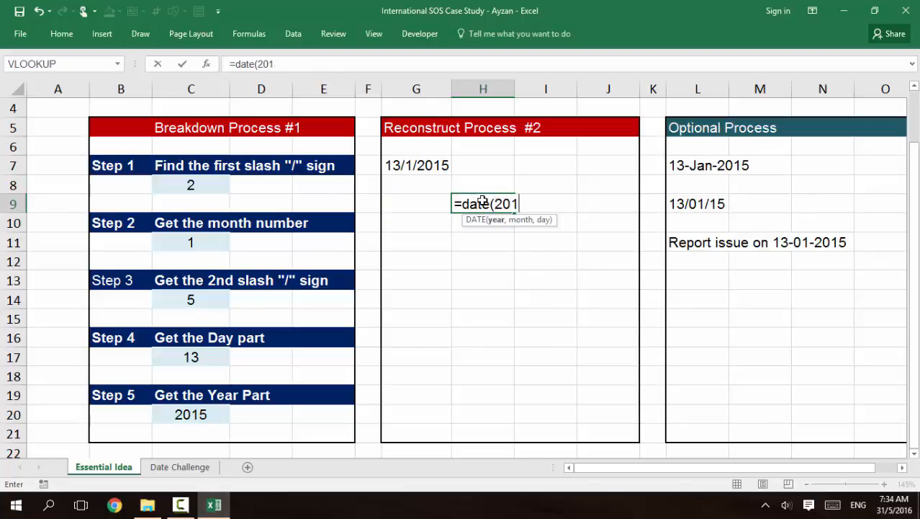
text(7,)
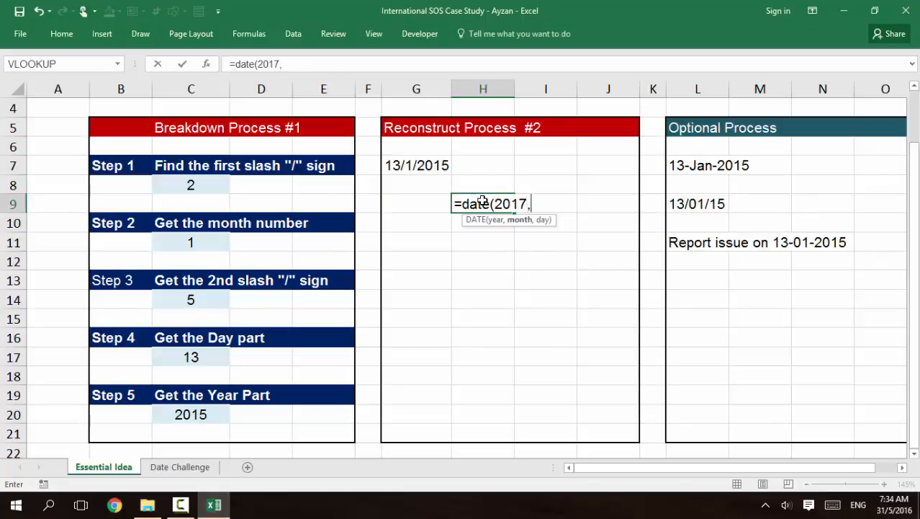
text(3,7))
key(ctrl+Return)
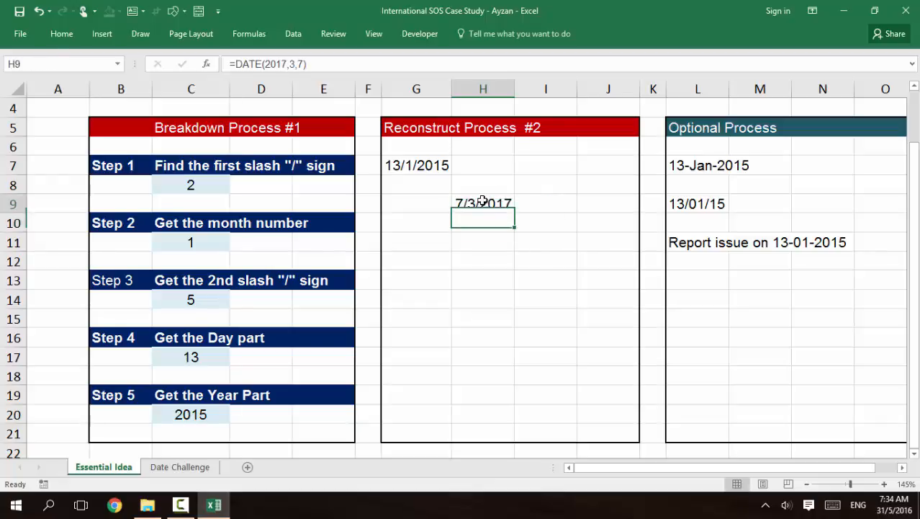
- Compare the number format and alignment of the DATE results in G7 and H9 with the raw date in C3
double_click(61, 33)
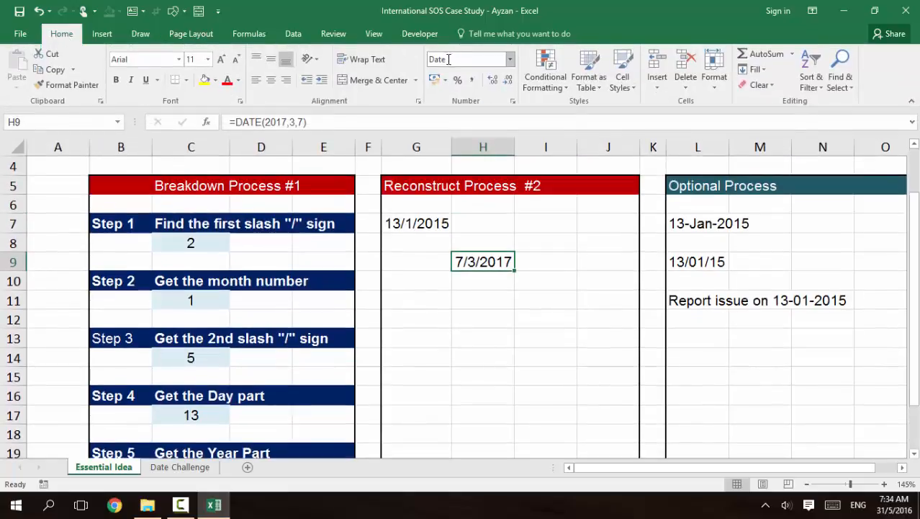
click(408, 225)
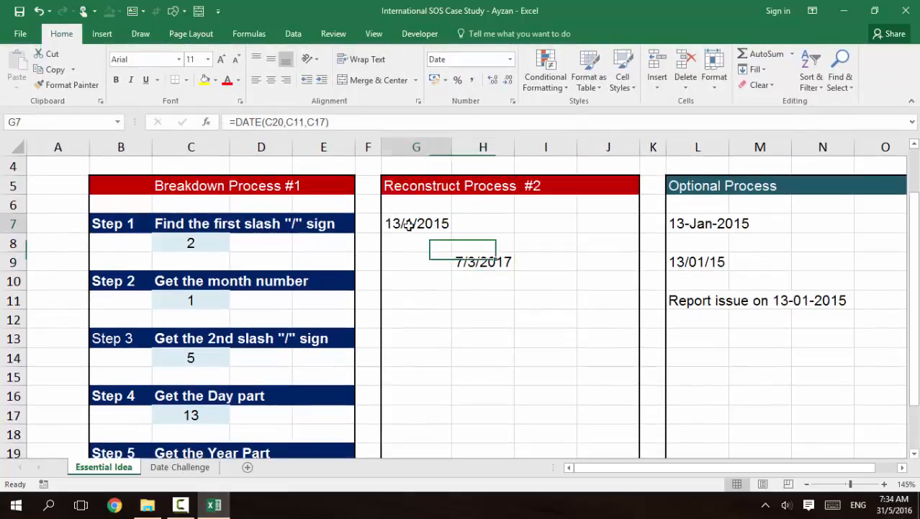
scroll(126, 222, up, 1)
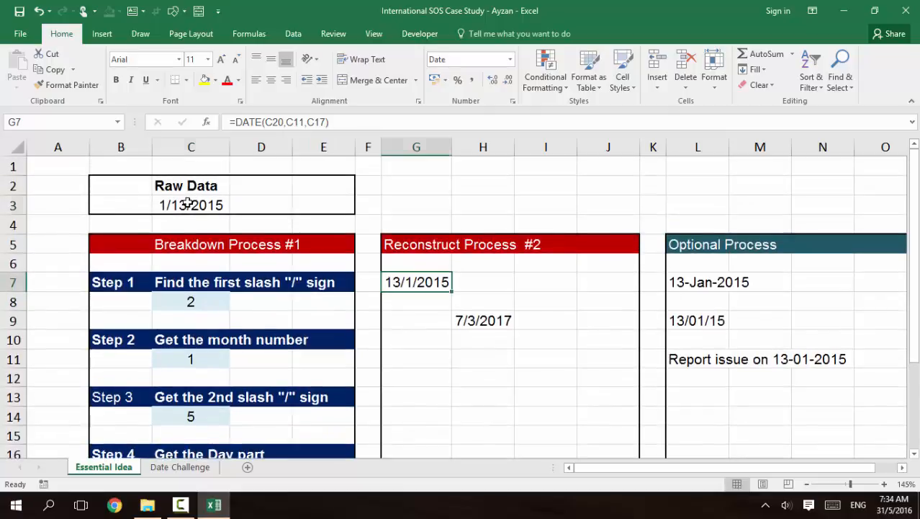
click(188, 204)
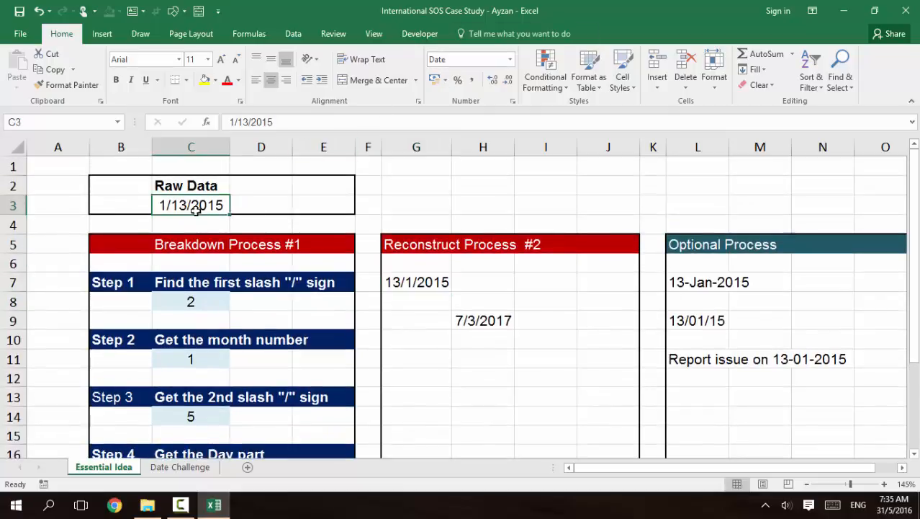
click(461, 326)
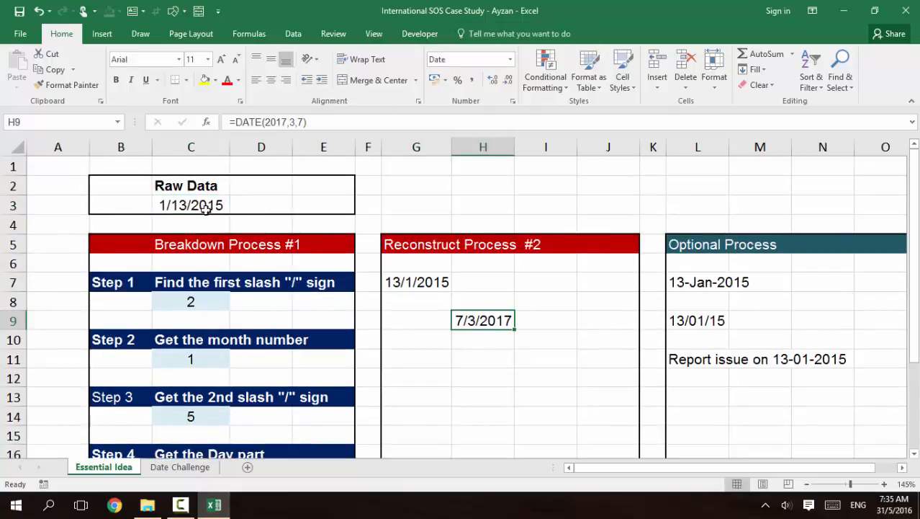
click(191, 207)
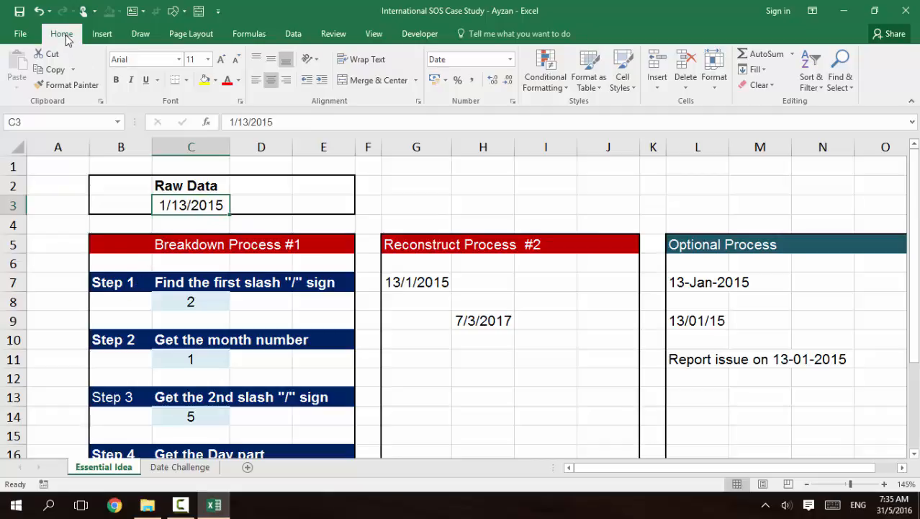
drag(417, 285, 504, 321)
click(435, 337)
drag(411, 277, 503, 322)
click(456, 333)
click(432, 286)
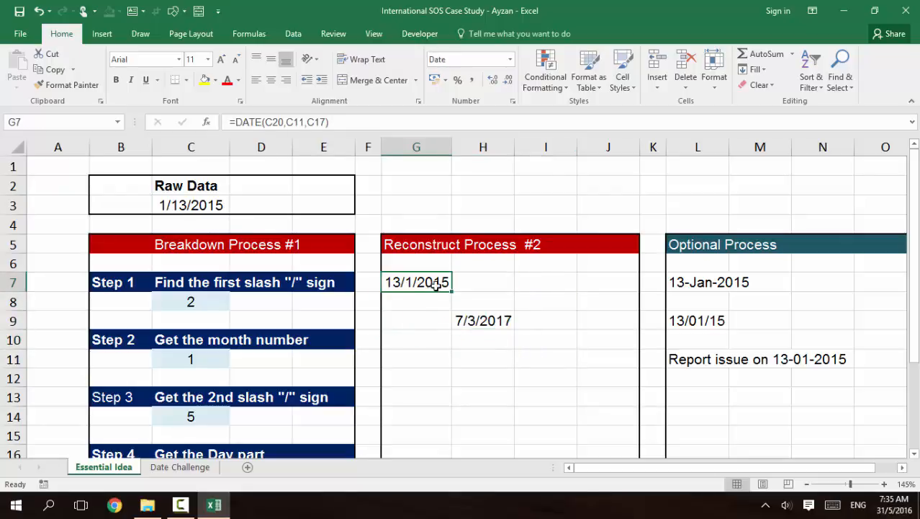
- Examine the TEXT formulas in L7, L9 and L11 that reformat the rebuilt date in the optional process section
click(696, 283)
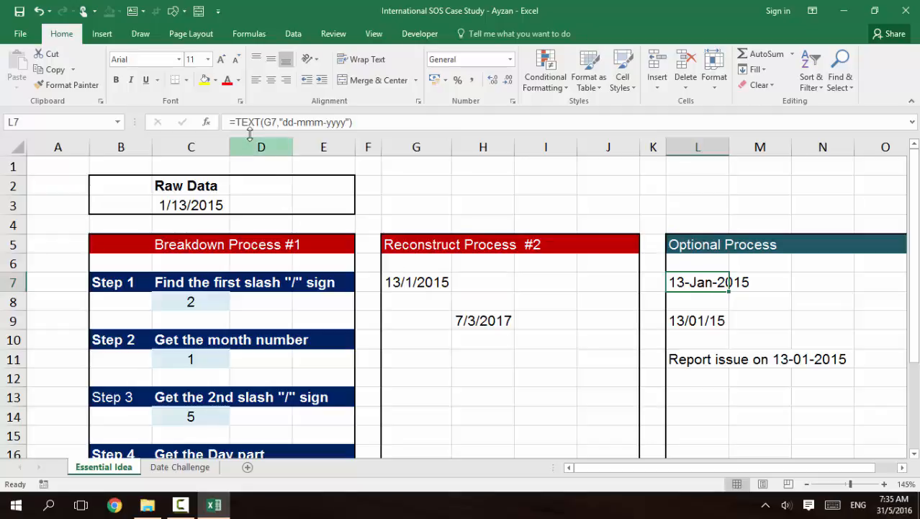
click(679, 320)
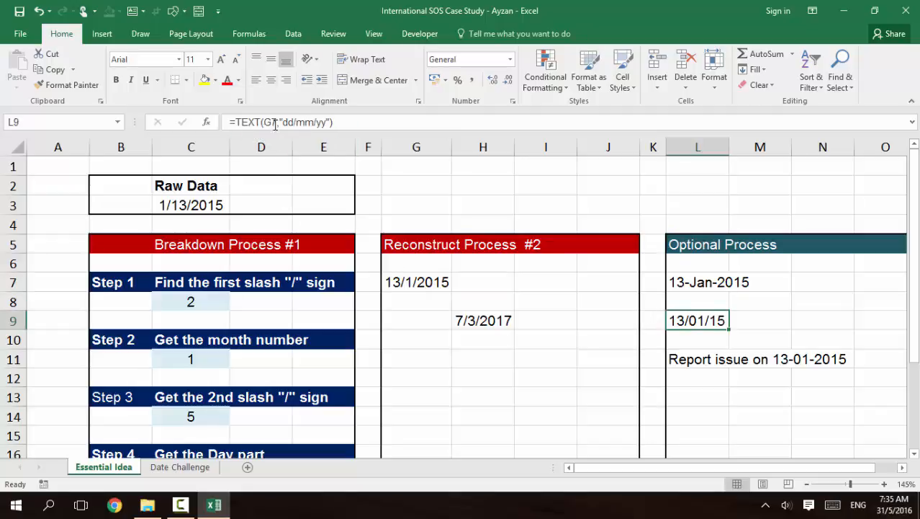
click(682, 362)
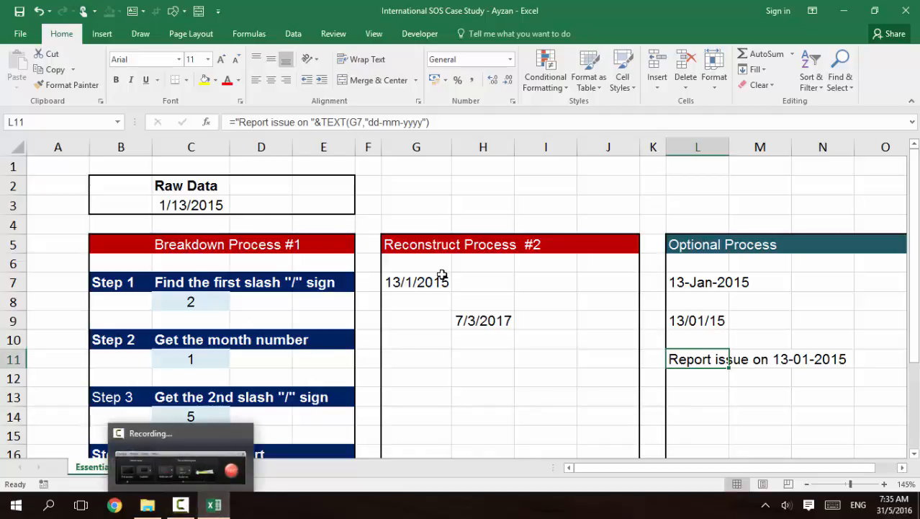
- Review the DATE formula in G7 and the raw dates on the Date Challenge sheet, returning to the Essential Idea sheet
click(422, 284)
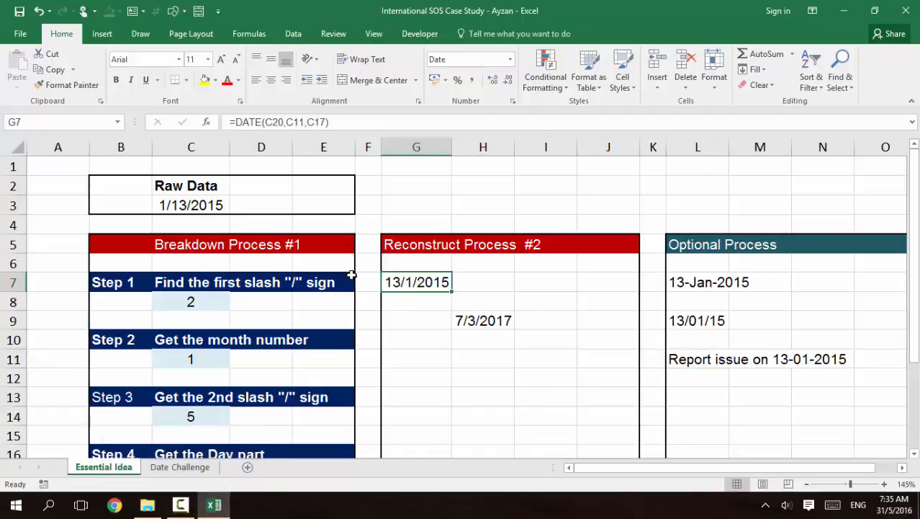
click(180, 466)
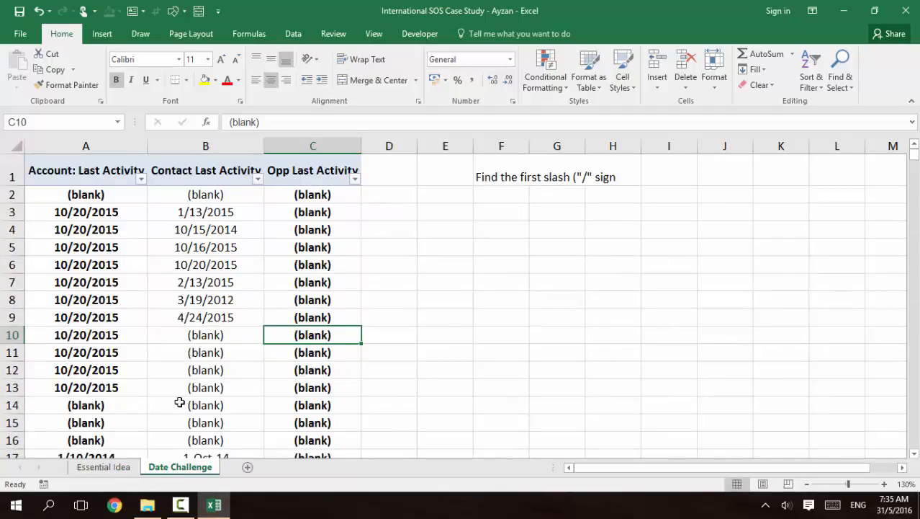
click(105, 466)
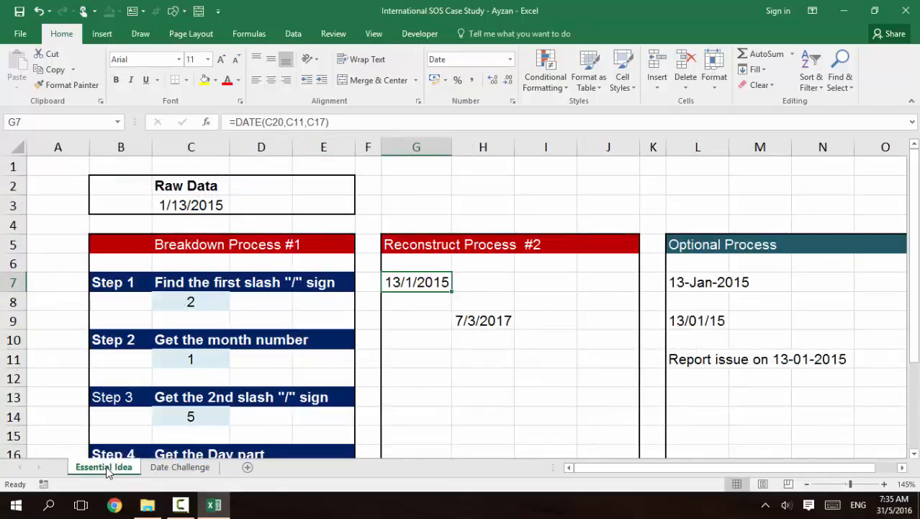